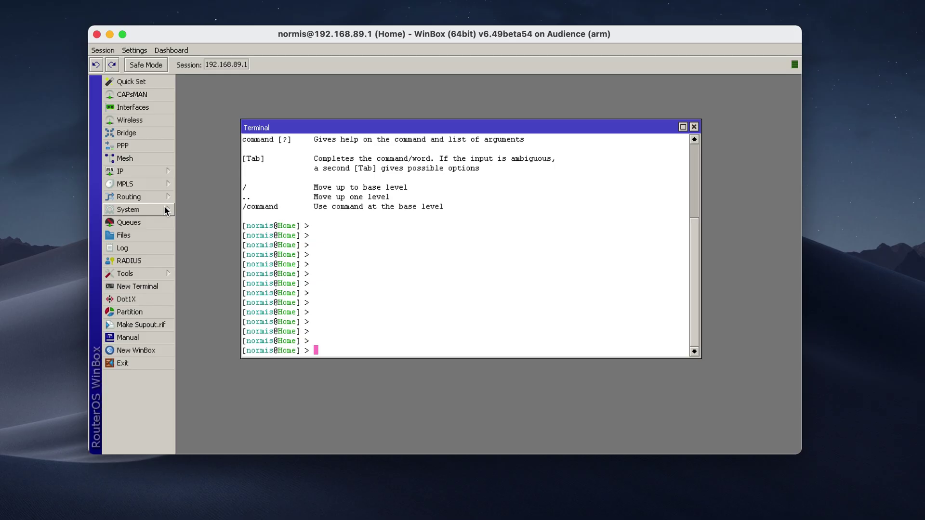
- Open the Package List and check for RouterOS updates
click(164, 207)
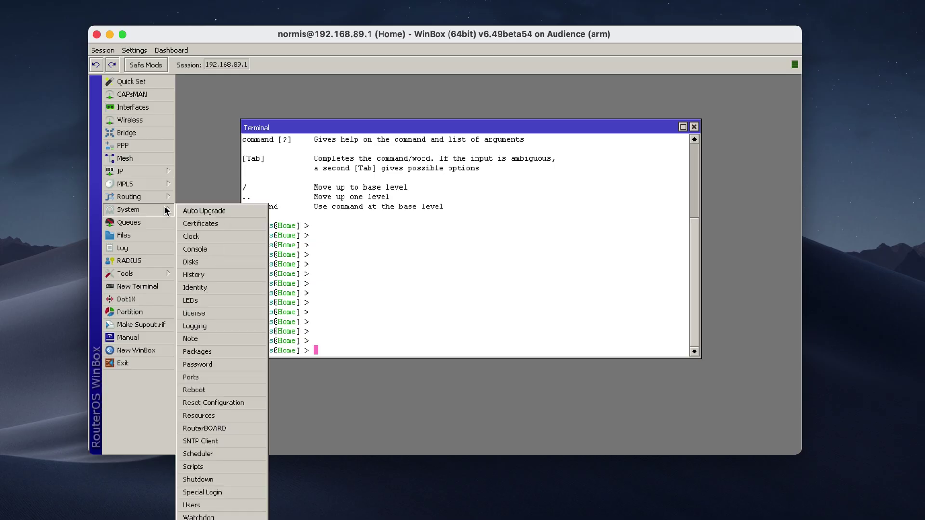
click(219, 351)
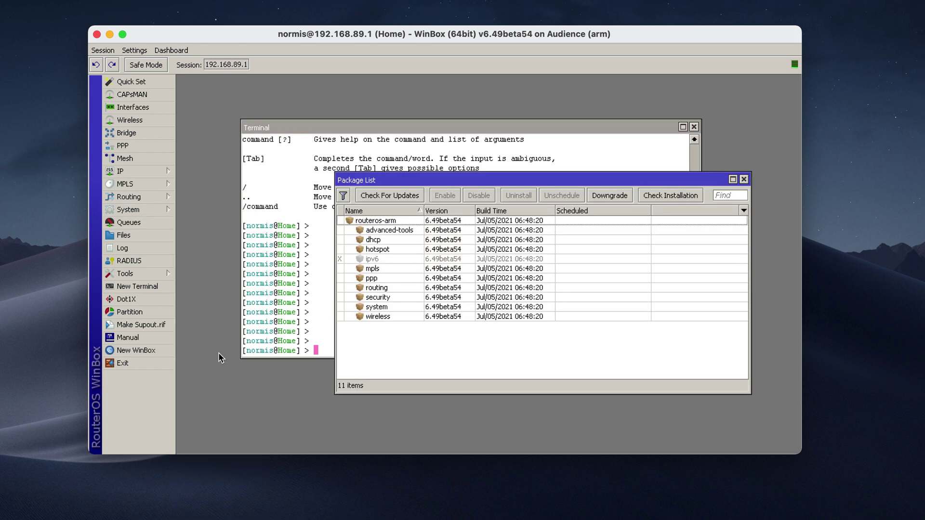
click(414, 195)
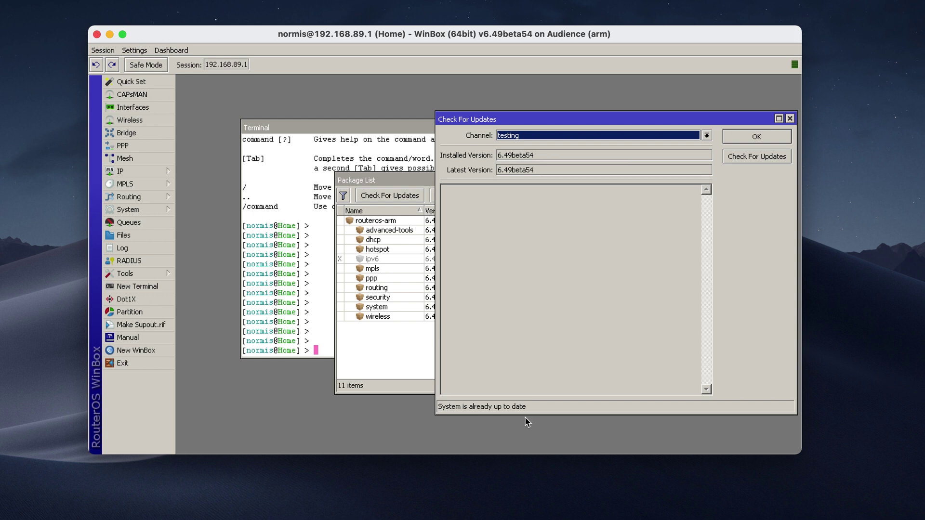
- Switch the update channel to stable, then to development, showing 7.1beta7 available
click(588, 136)
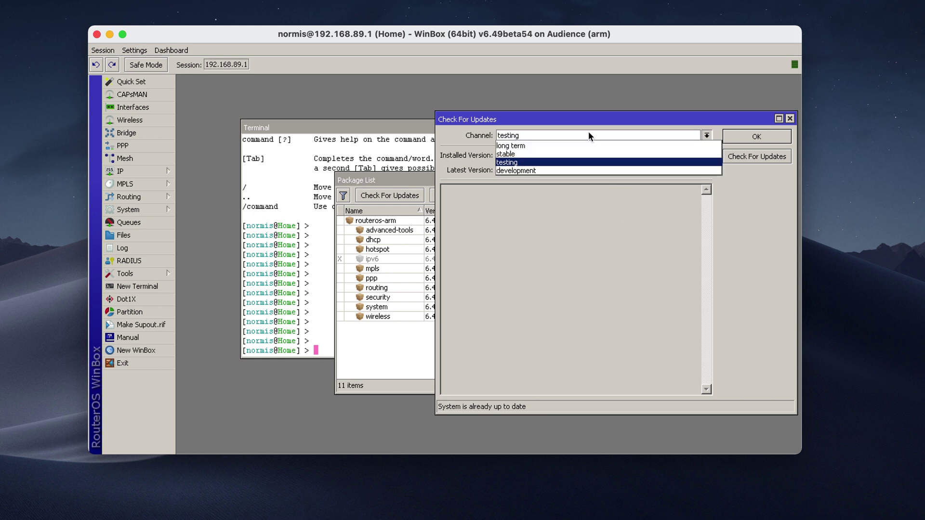
click(541, 154)
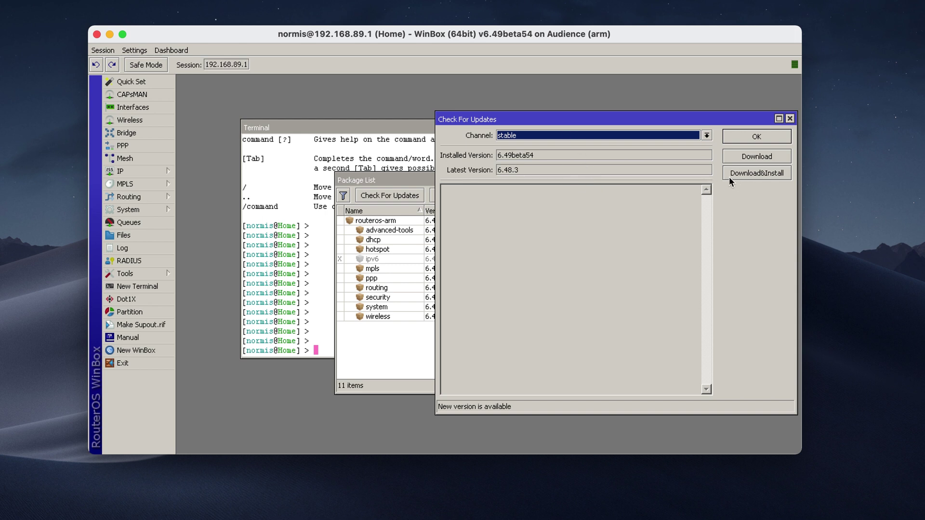
click(605, 139)
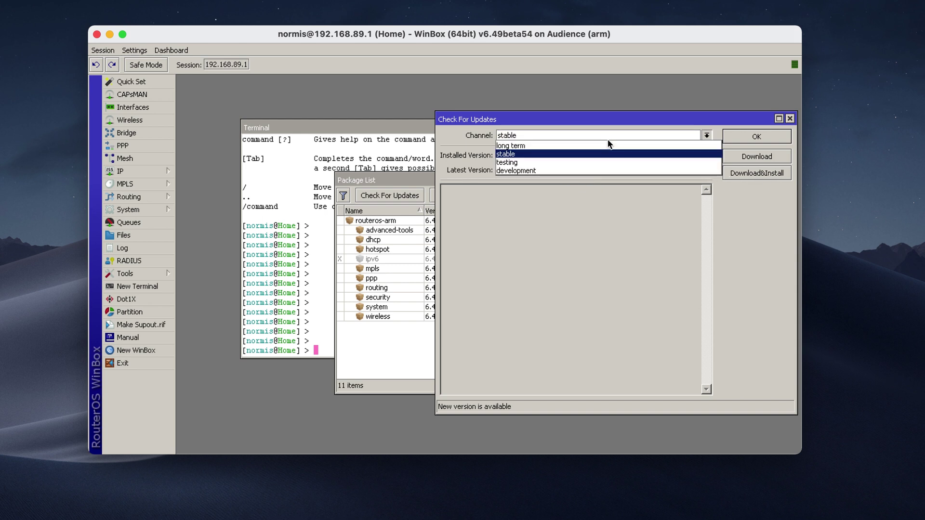
click(568, 168)
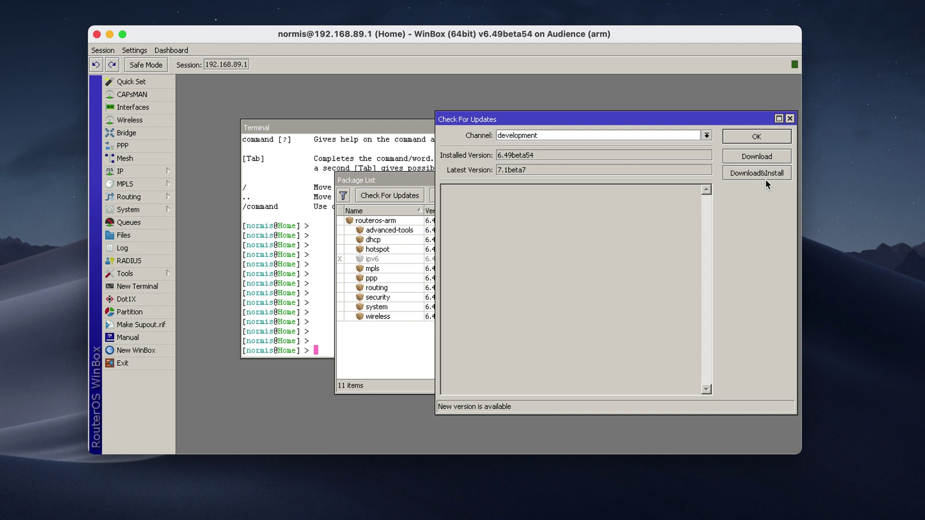
click(790, 119)
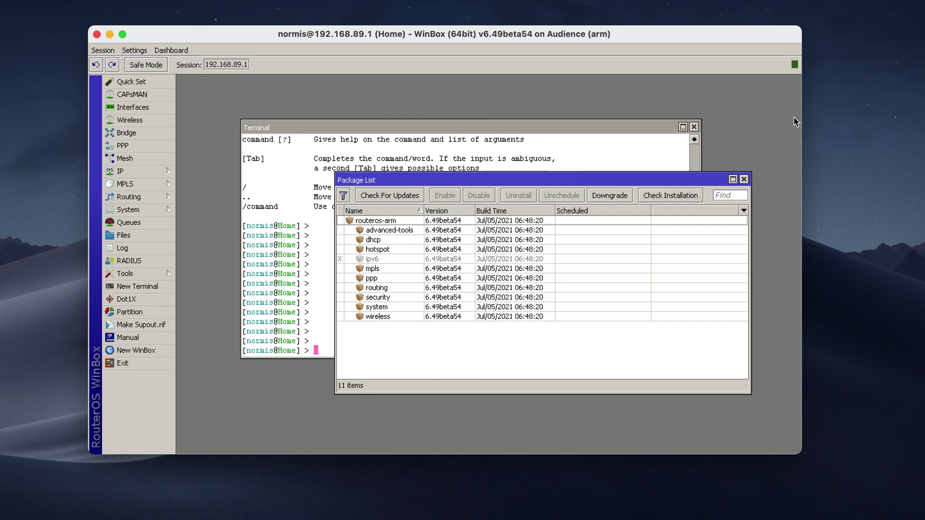
- Run 'export hide-sensitive file=help' in the Terminal to save the configuration
click(743, 179)
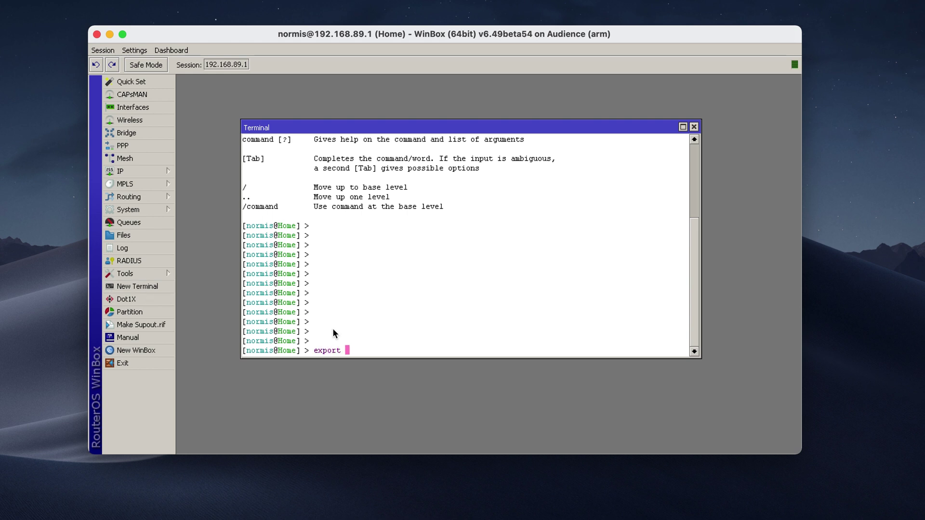
text(hid)
key(Tab)
key(Tab)
text(help)
key(Return)
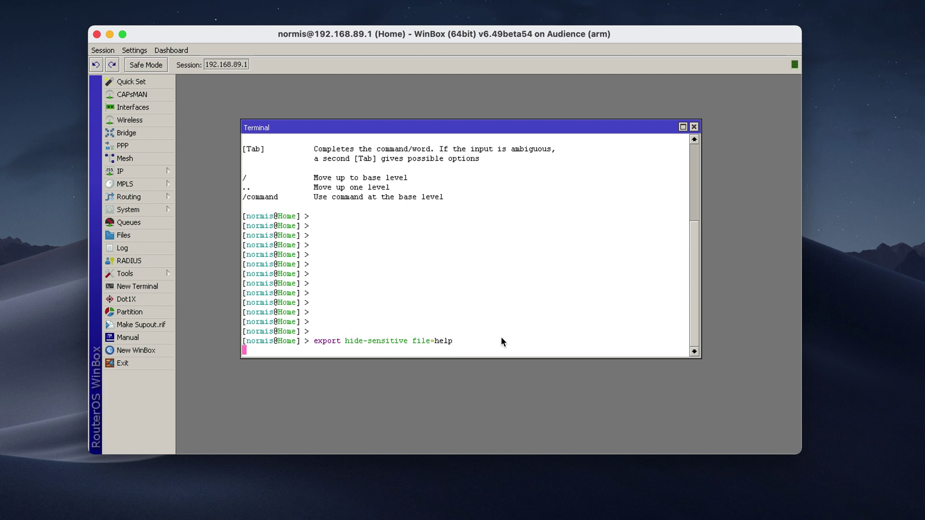
click(148, 233)
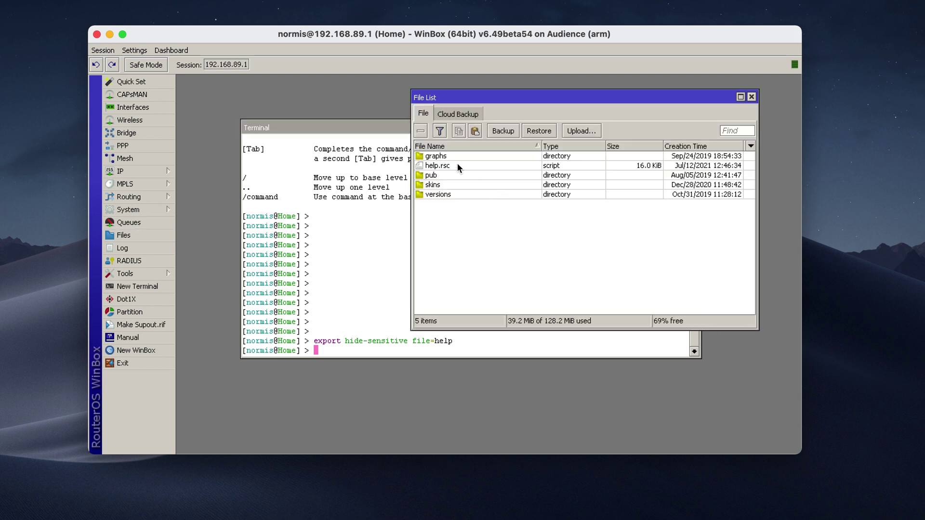
click(458, 166)
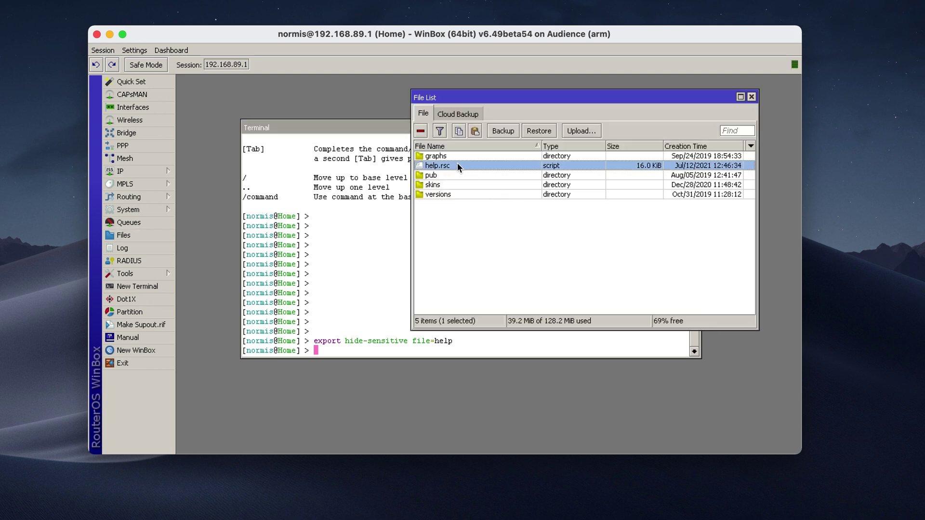
right_click(458, 166)
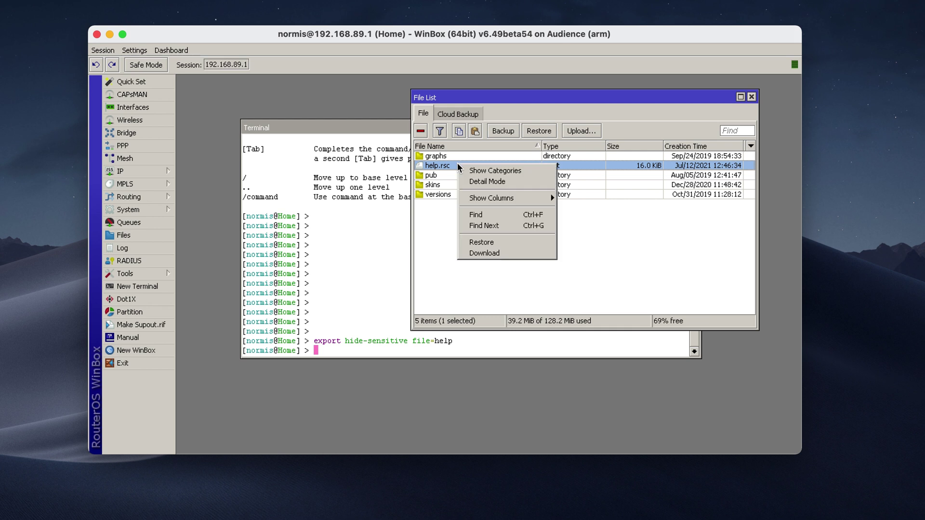
click(564, 254)
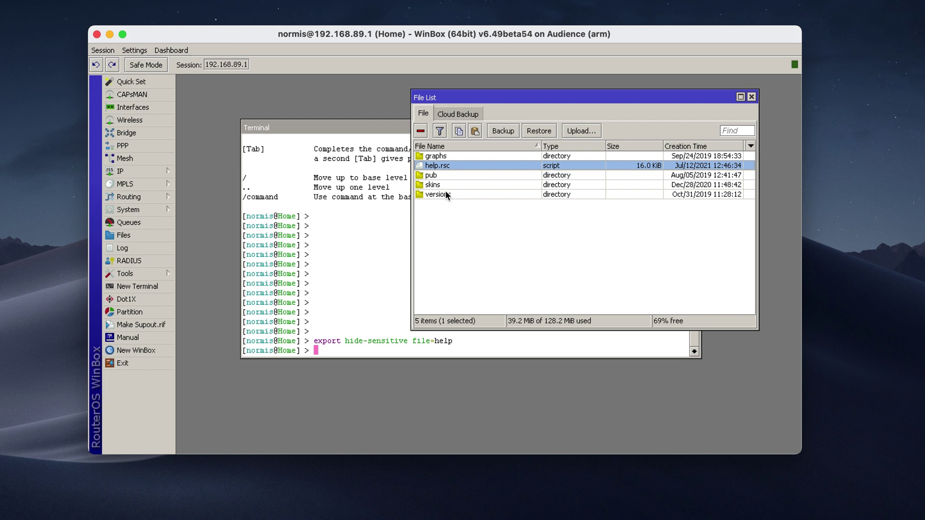
click(555, 235)
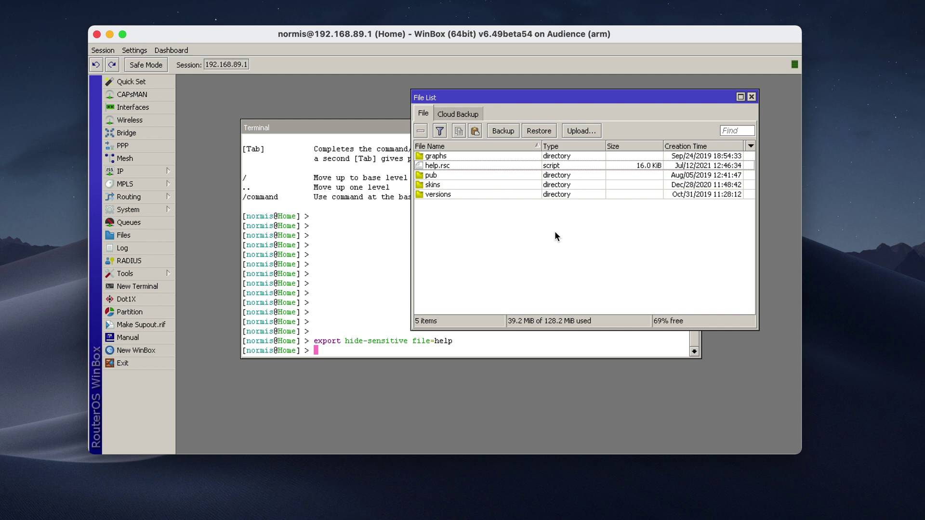
click(491, 166)
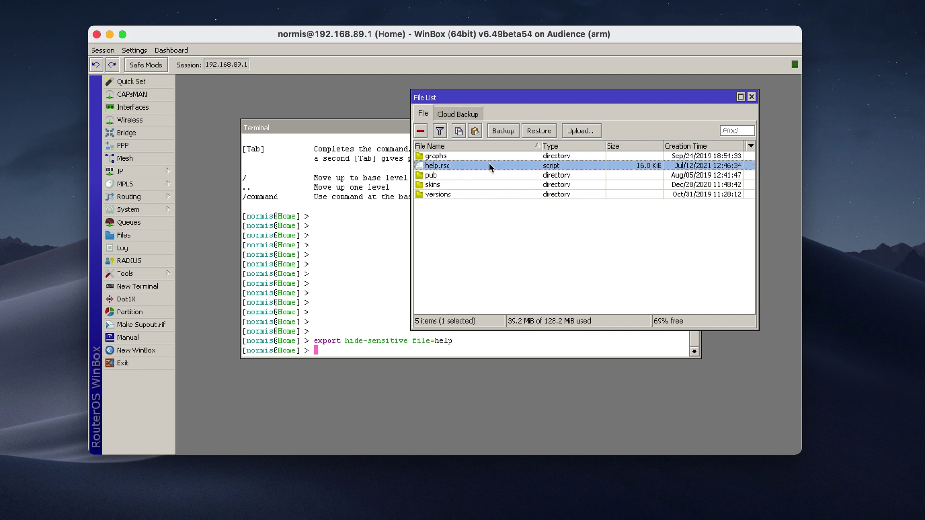
click(381, 345)
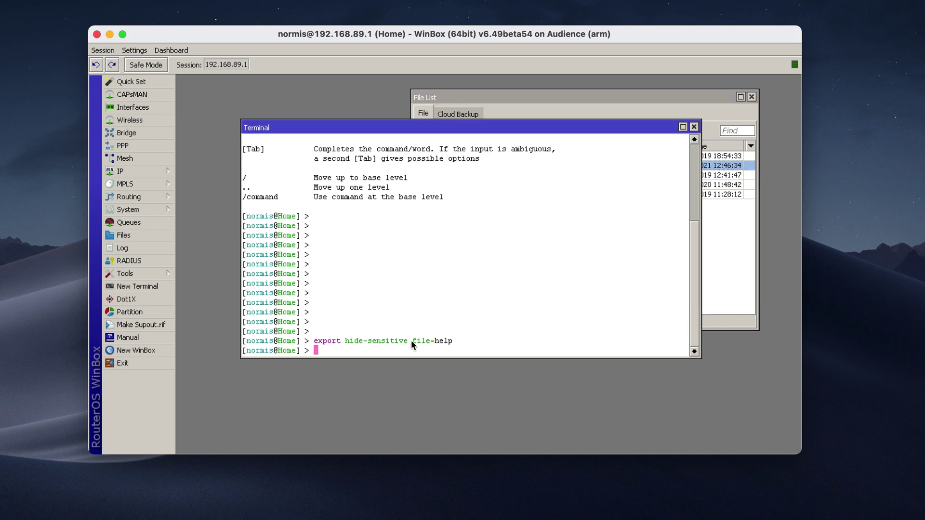
click(725, 269)
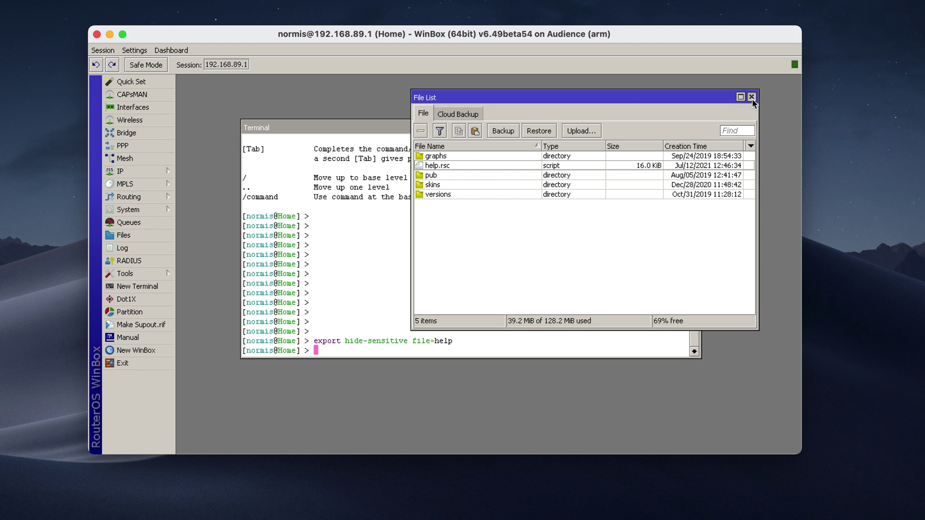
click(751, 98)
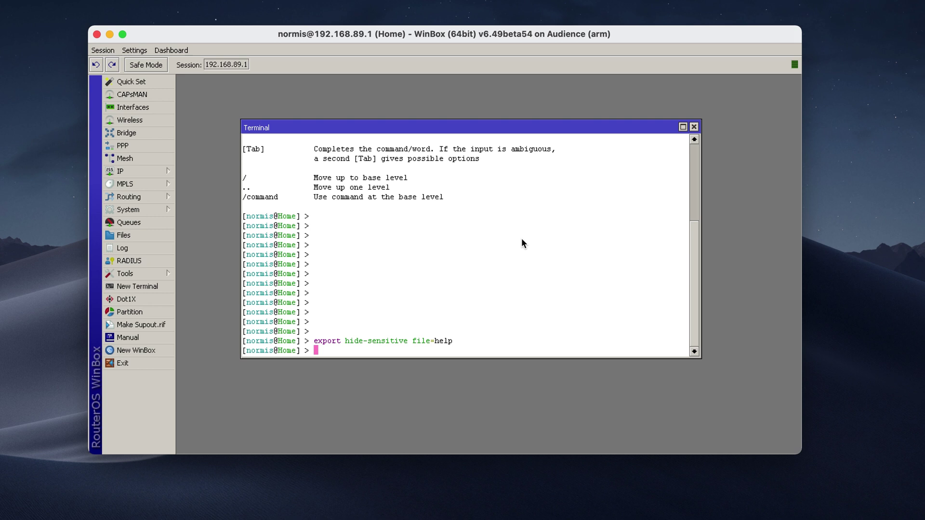
- Run 'system sup-output' in the Terminal to start creating supout.rif
text(system sup)
key(Tab)
key(Return)
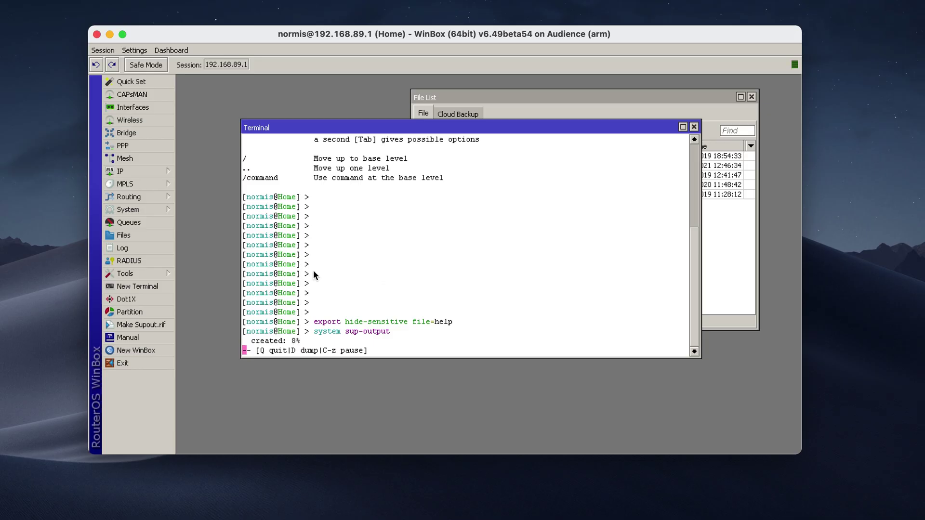
- Look through the router log entries
click(151, 247)
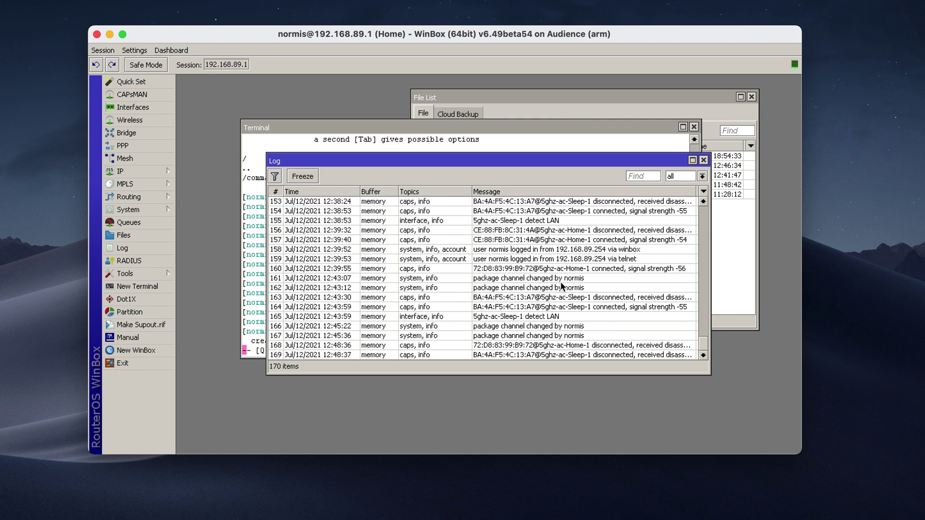
scroll(560, 282, up, 15)
scroll(559, 281, down, 15)
click(705, 160)
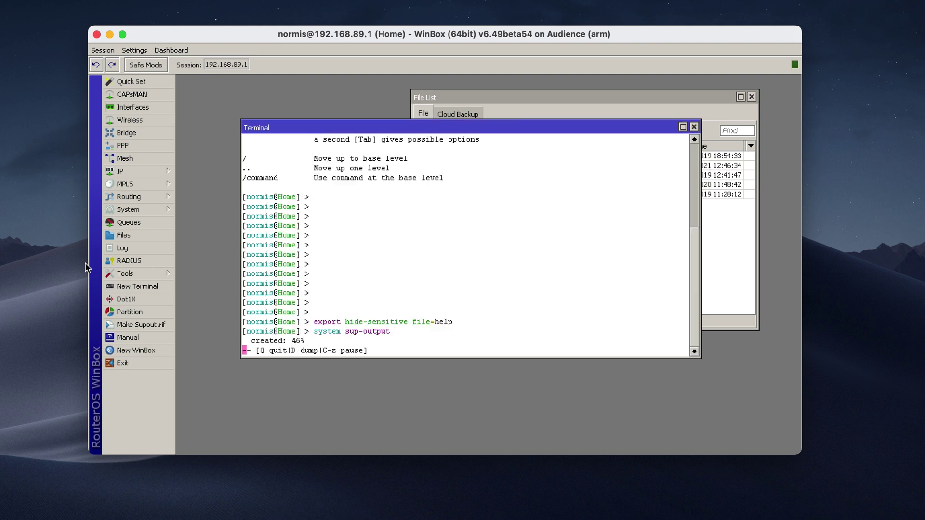
- Add a logging rule with topics wireless and debug, action memory
click(142, 215)
click(223, 326)
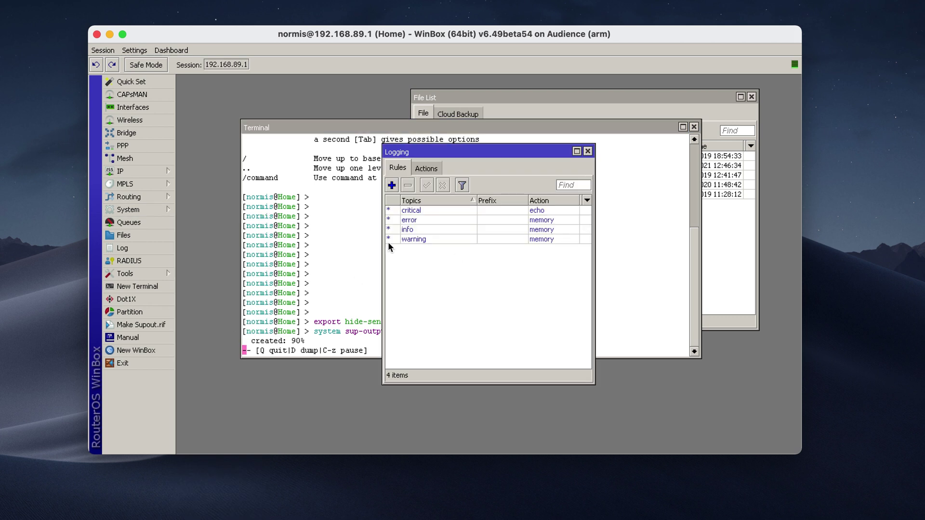
drag(384, 244, 293, 243)
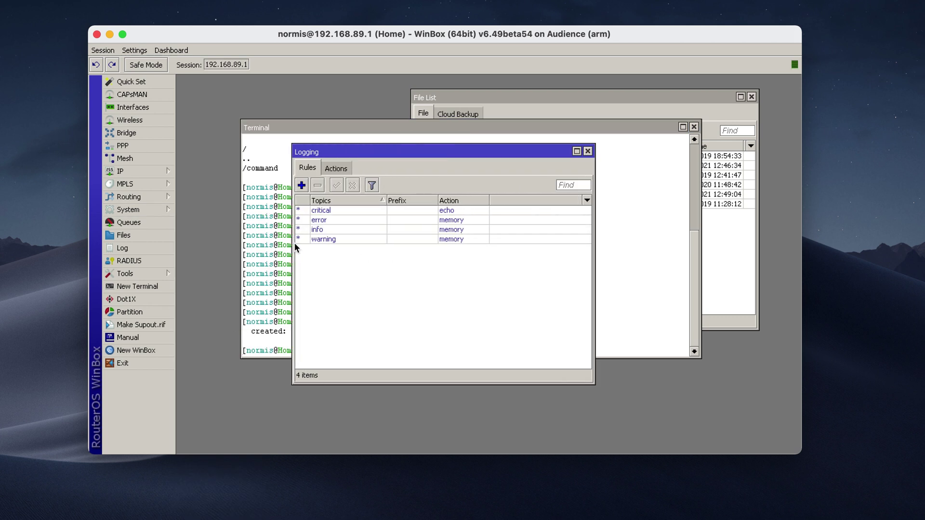
click(301, 186)
click(474, 219)
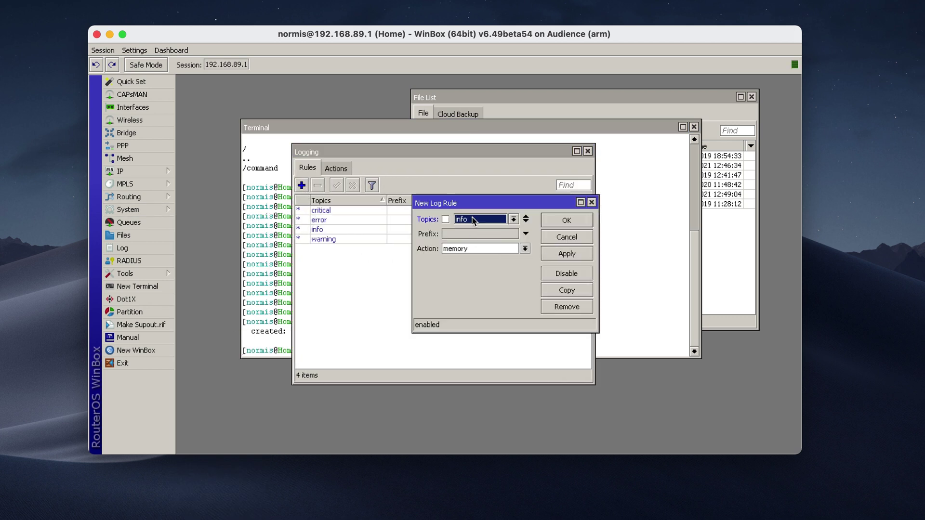
click(485, 219)
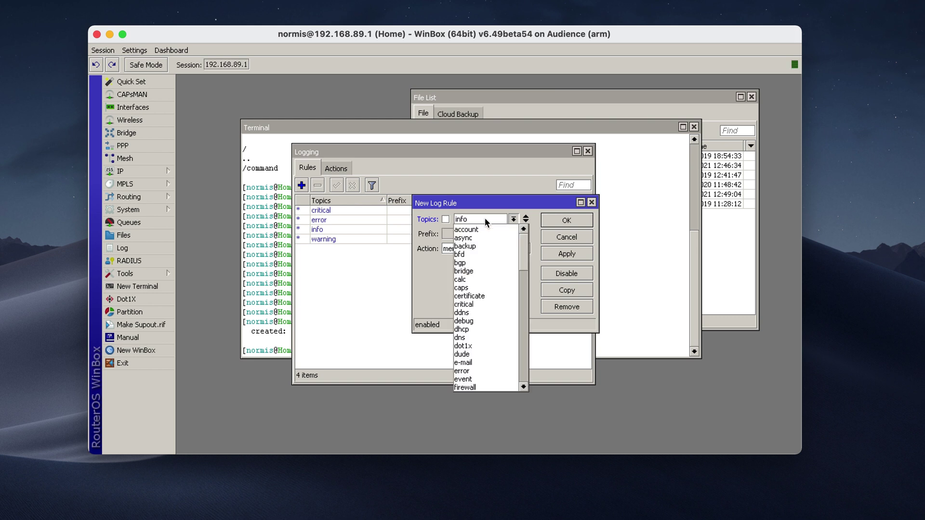
scroll(483, 270, down, 15)
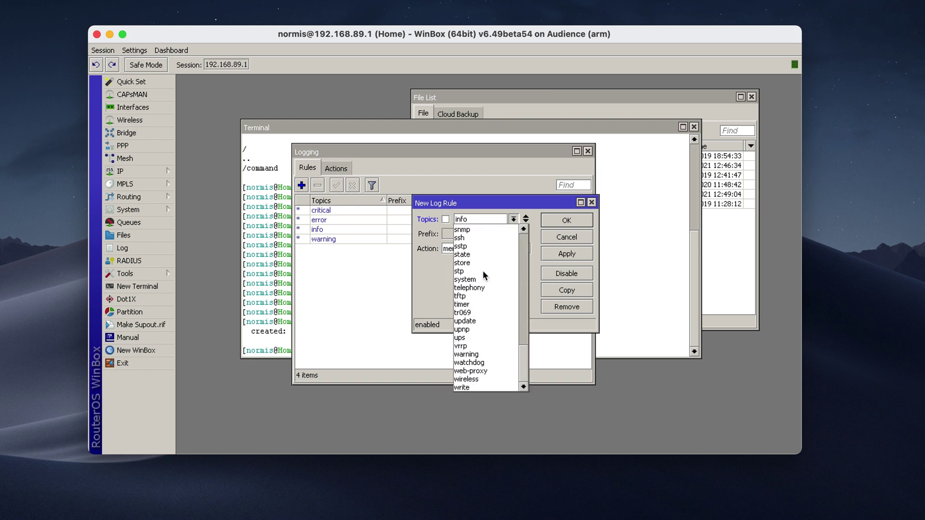
click(488, 380)
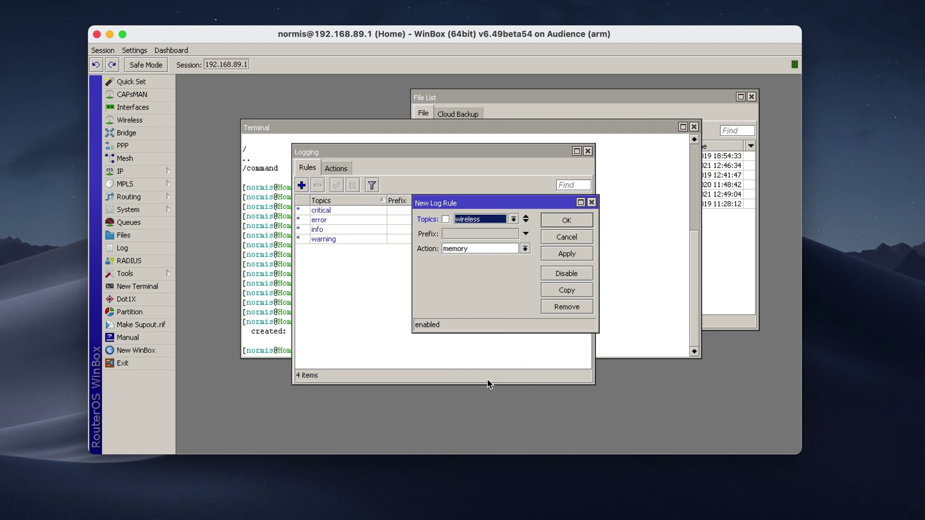
click(525, 221)
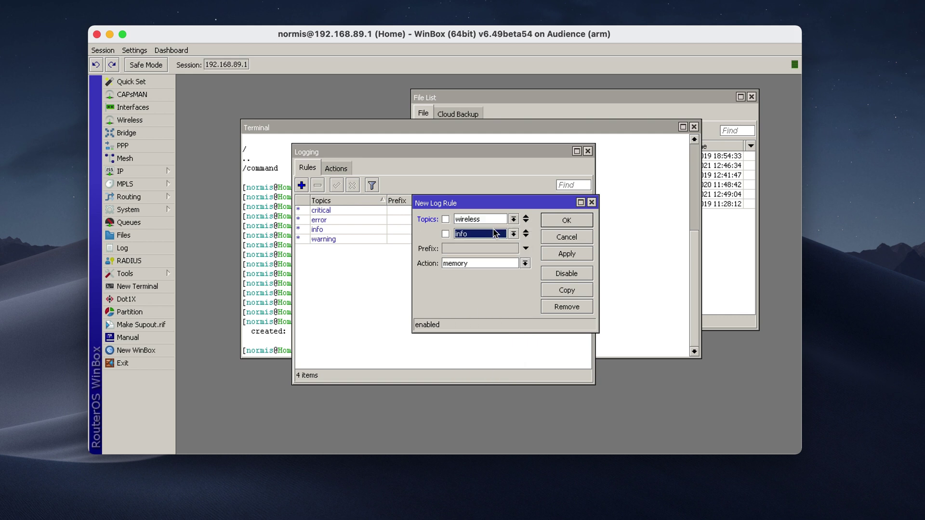
click(497, 233)
click(474, 335)
click(553, 221)
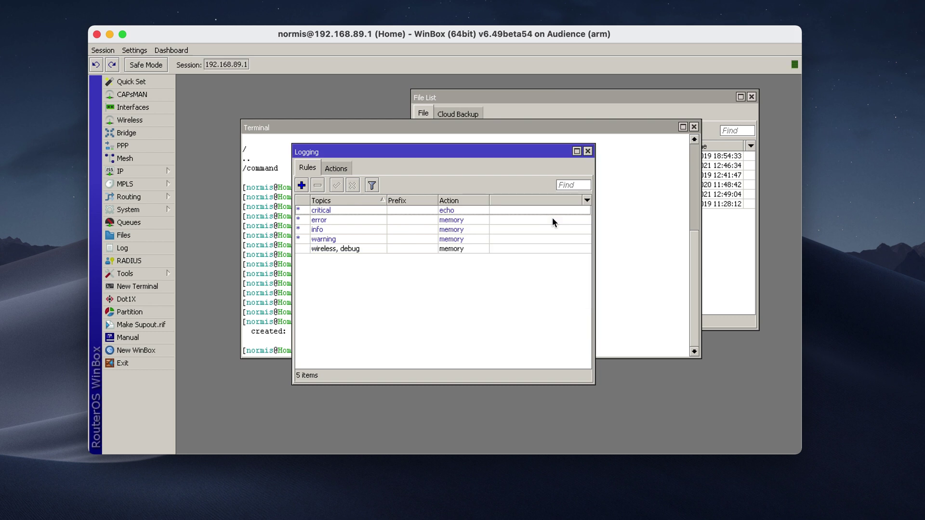
- Check the log for supout.rif creation, then review the new wireless, debug rule
click(153, 248)
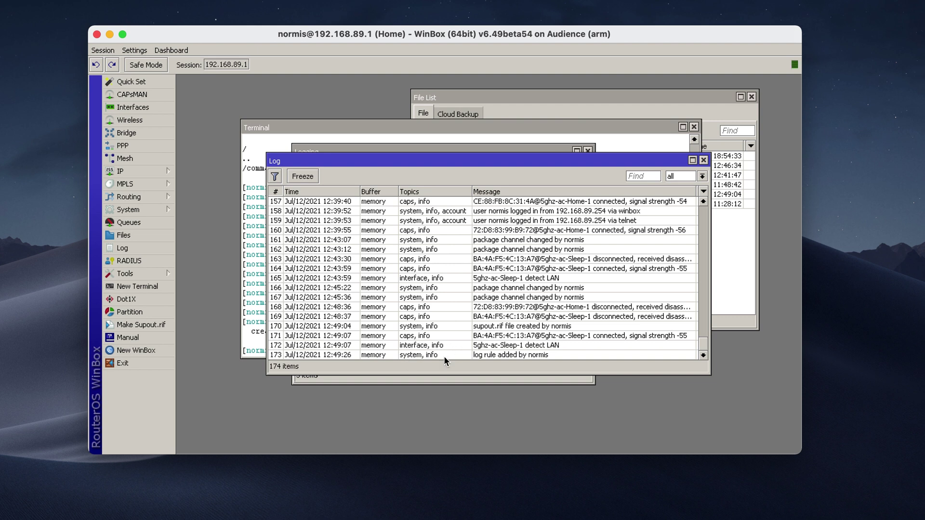
click(703, 160)
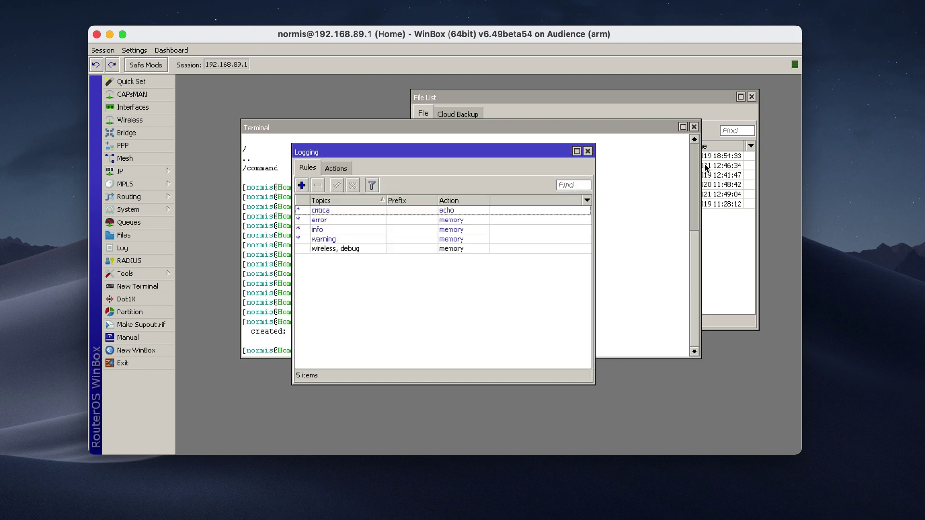
click(336, 250)
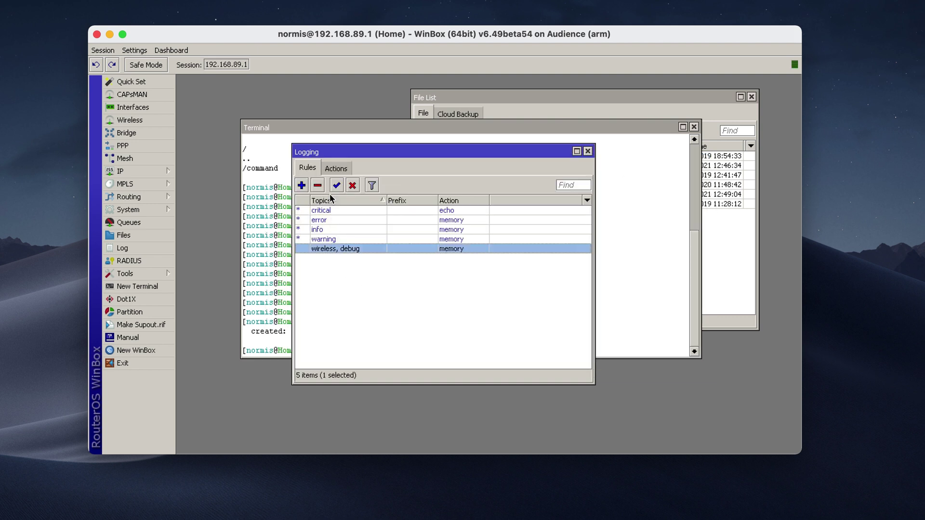
click(350, 338)
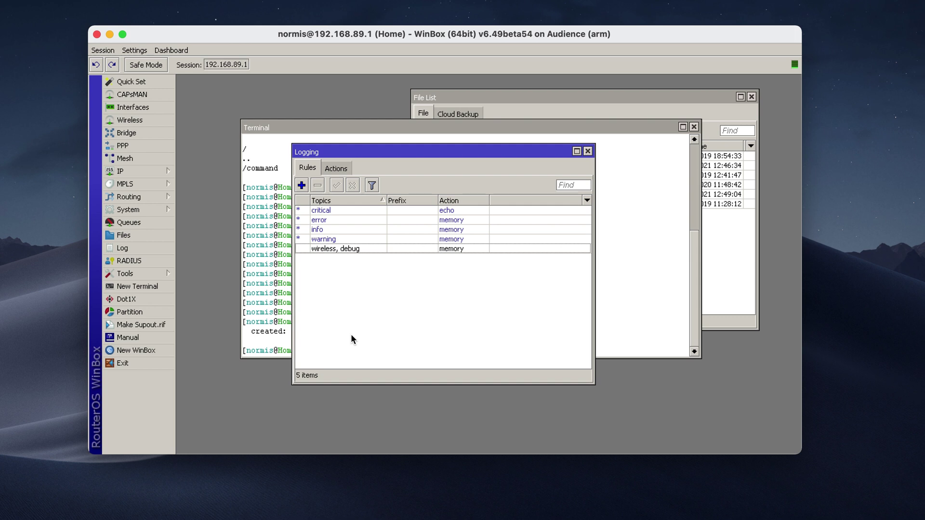
click(359, 250)
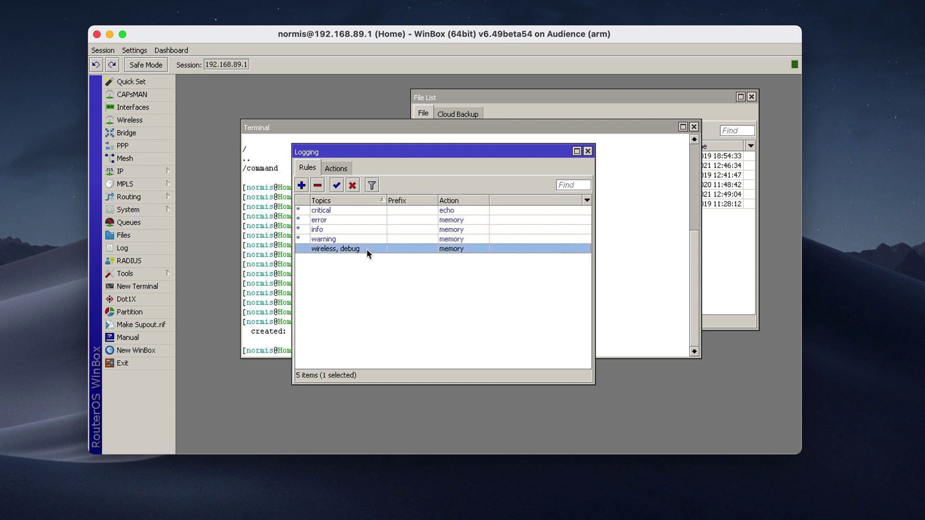
click(384, 288)
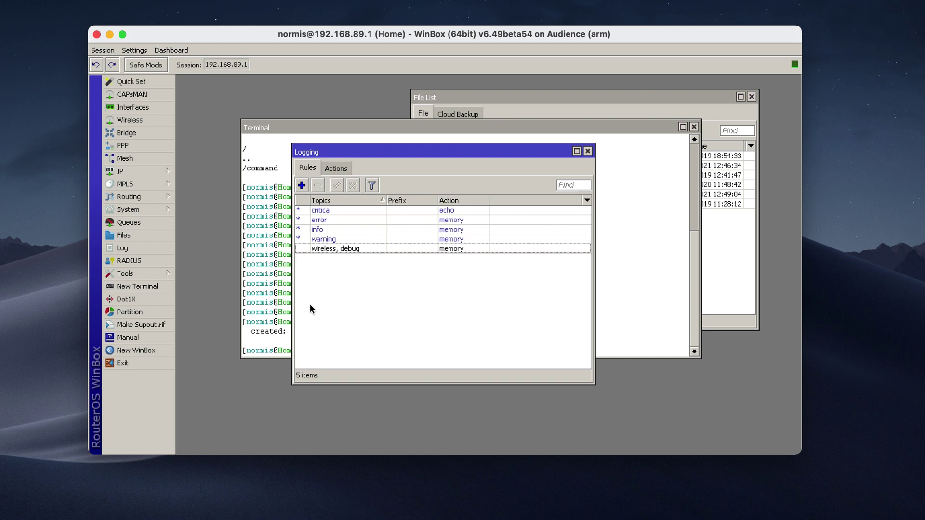
- Add a logging rule with topics l2tp and debug, sent to memory
click(360, 250)
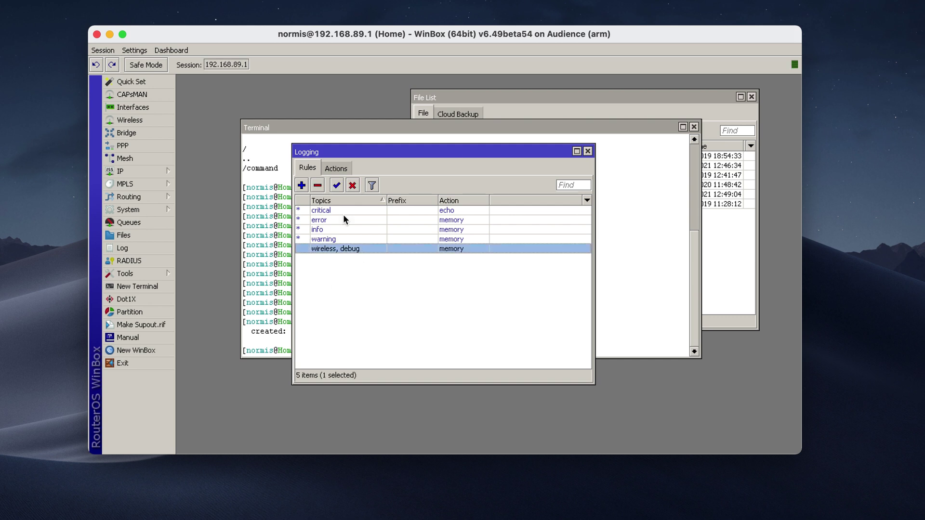
click(302, 185)
click(463, 218)
click(514, 220)
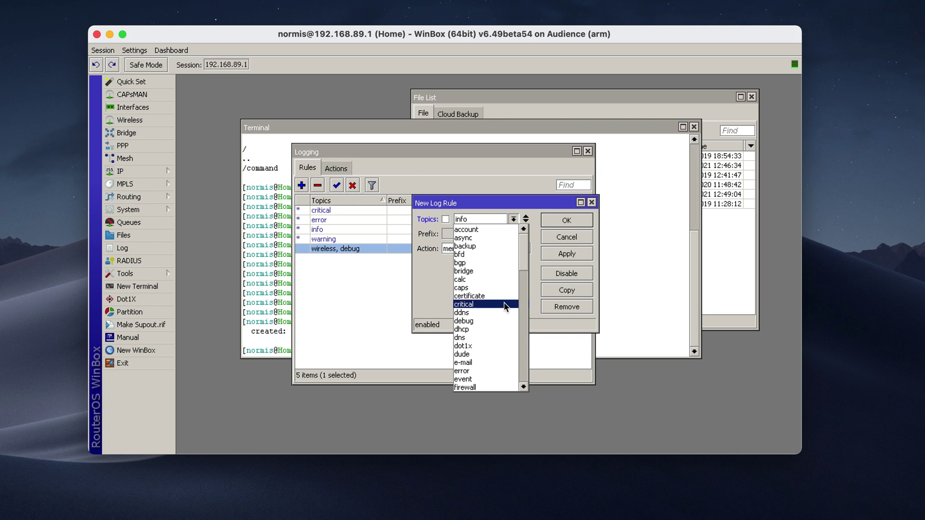
scroll(503, 256, down, 12)
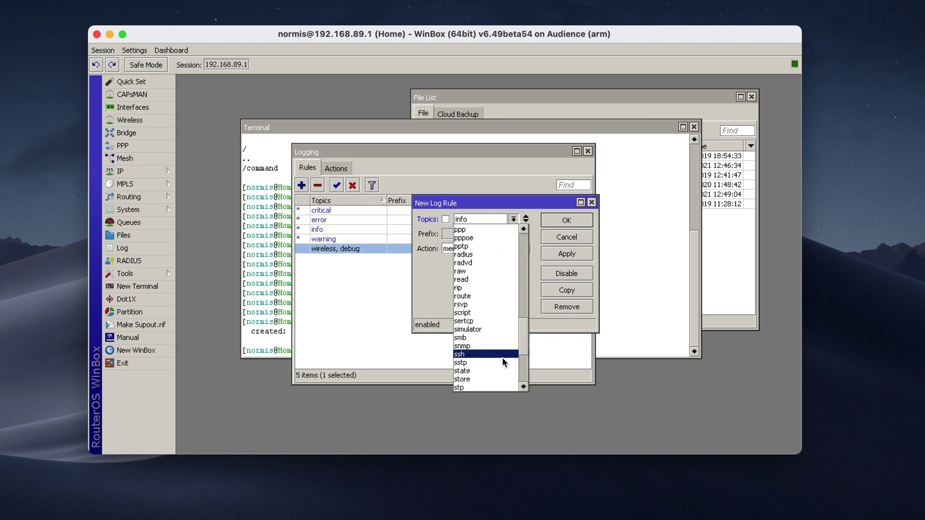
scroll(502, 359, up, 5)
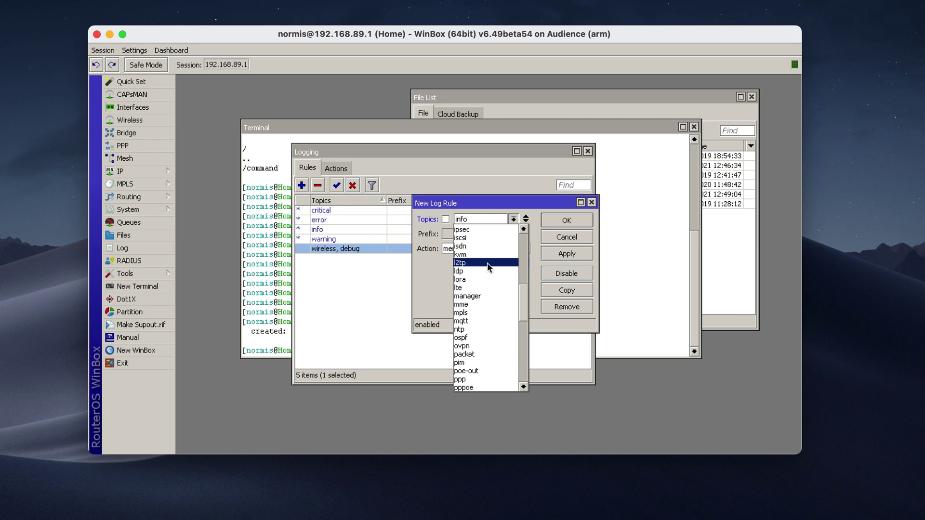
click(487, 263)
click(525, 221)
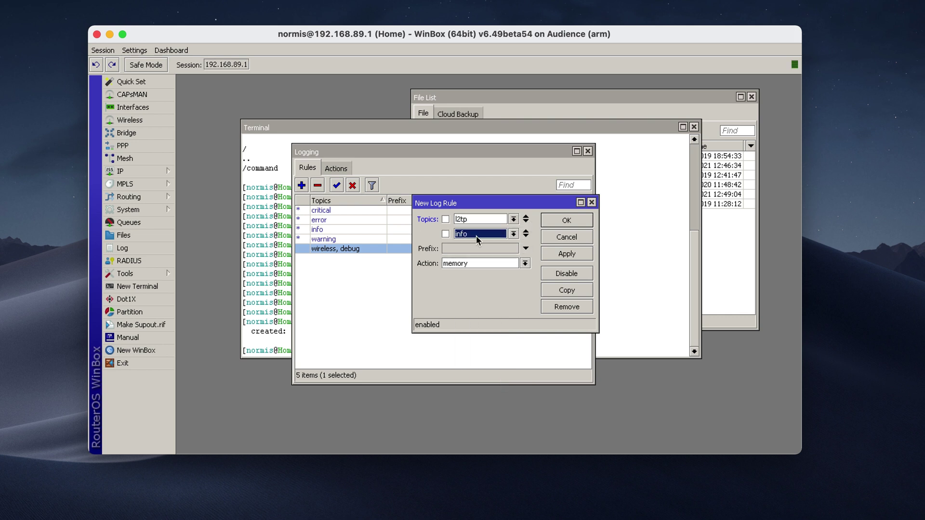
click(476, 236)
click(476, 339)
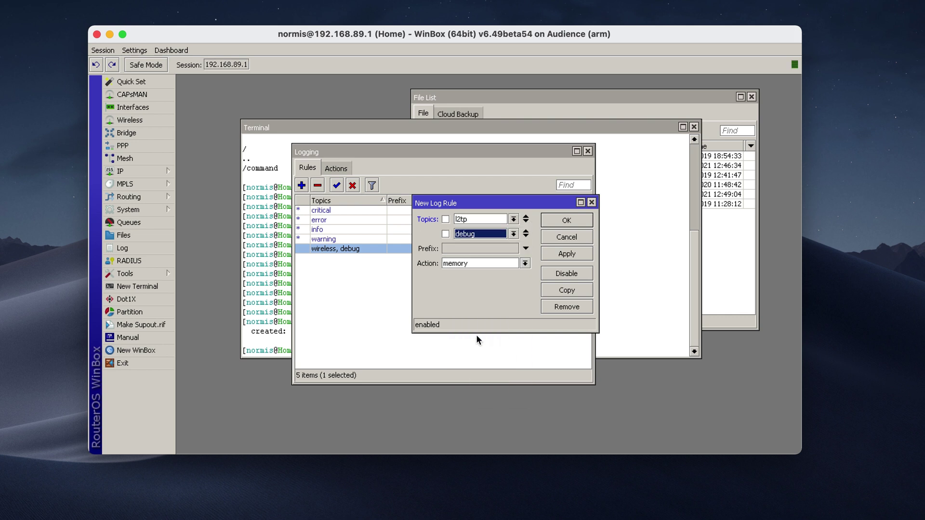
click(567, 220)
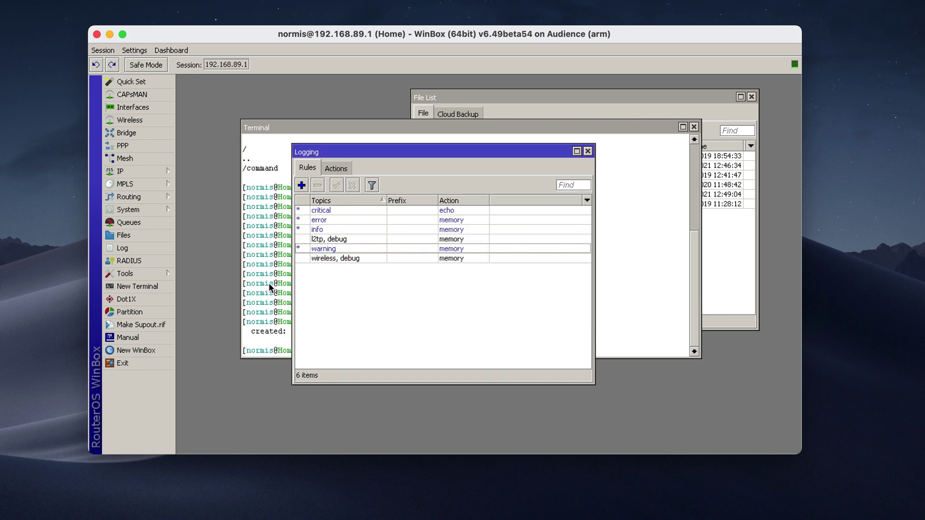
- Dismiss the Make Supout.rif dialog and rerun 'system sup-output' from Terminal history
click(115, 330)
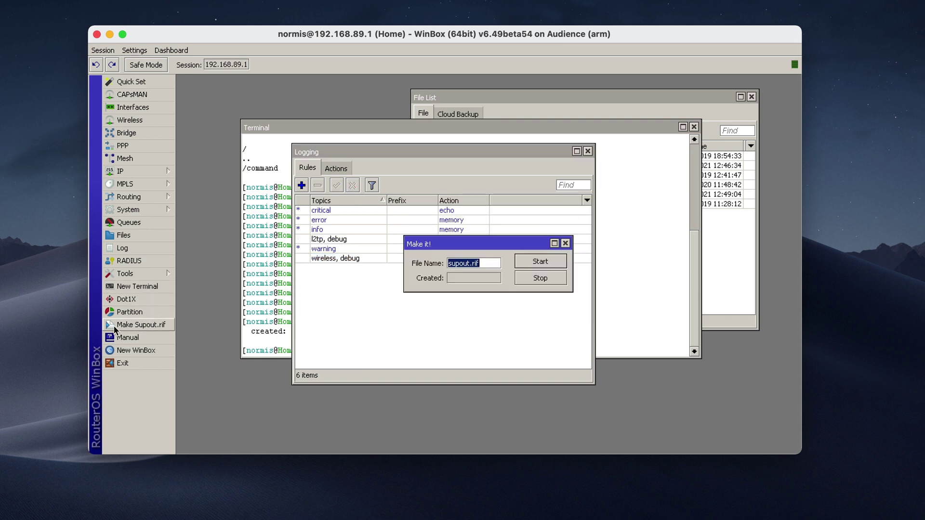
click(533, 279)
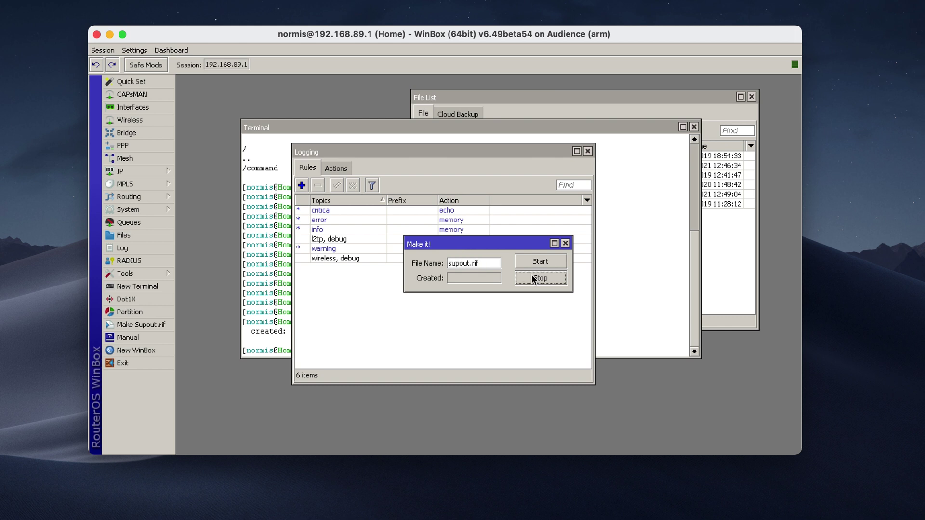
click(566, 244)
click(281, 248)
key(Up)
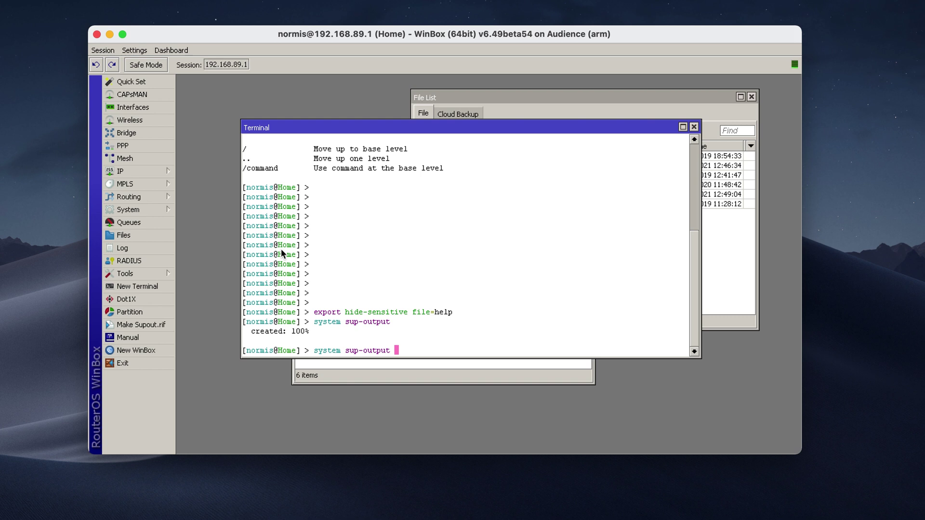
key(Return)
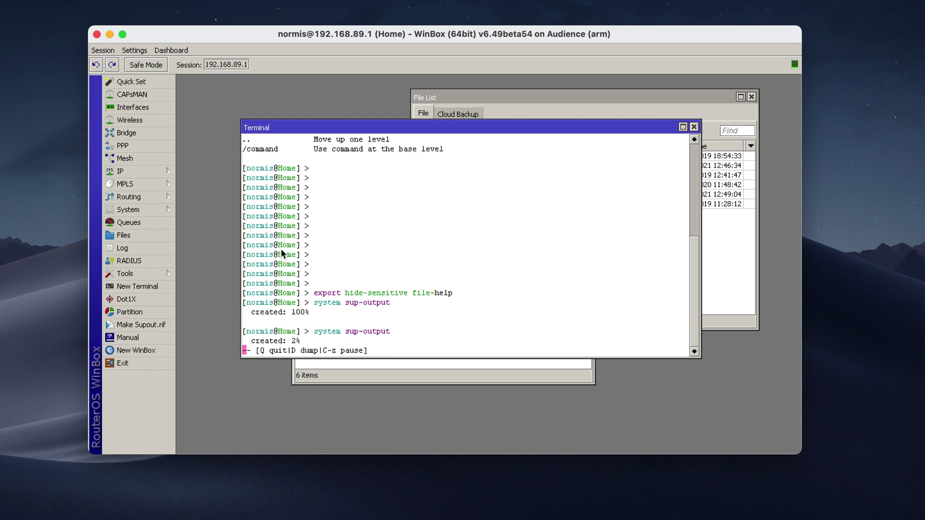
- Download supout.rif from the Files list to the computer
click(524, 102)
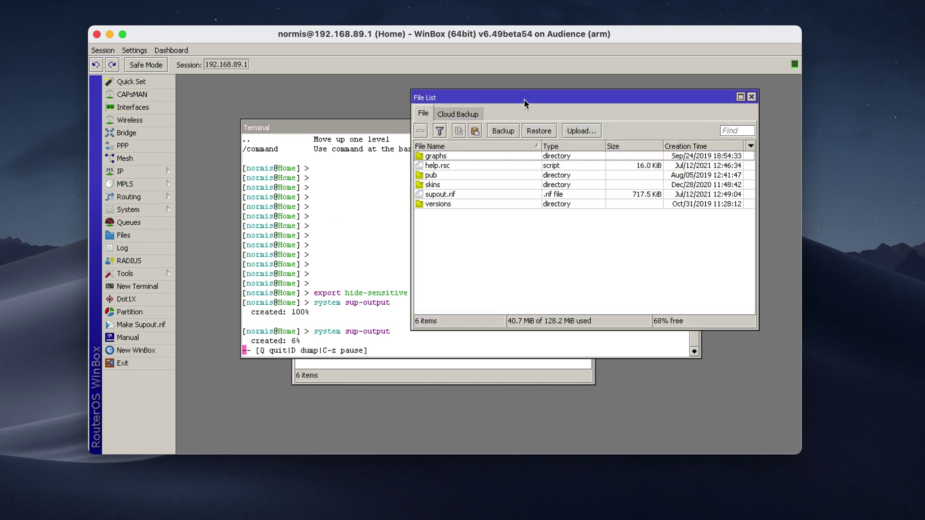
click(465, 195)
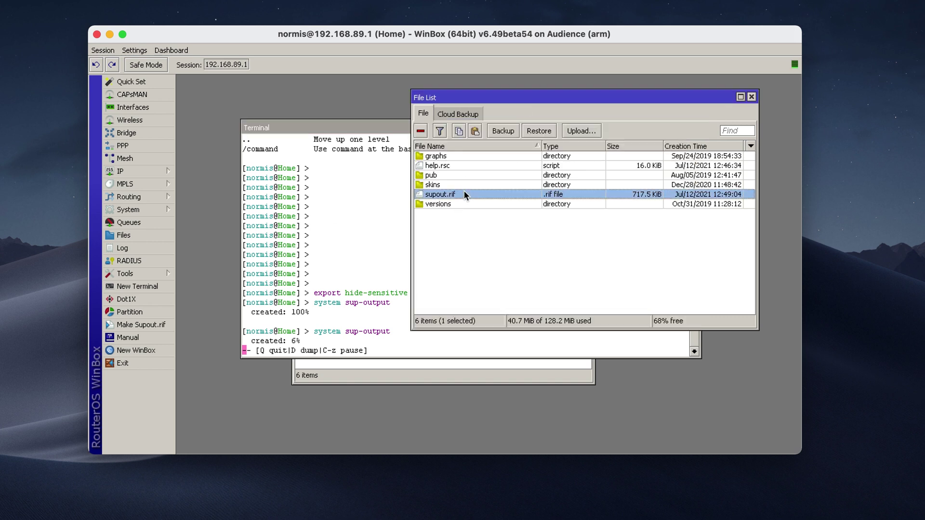
right_click(465, 195)
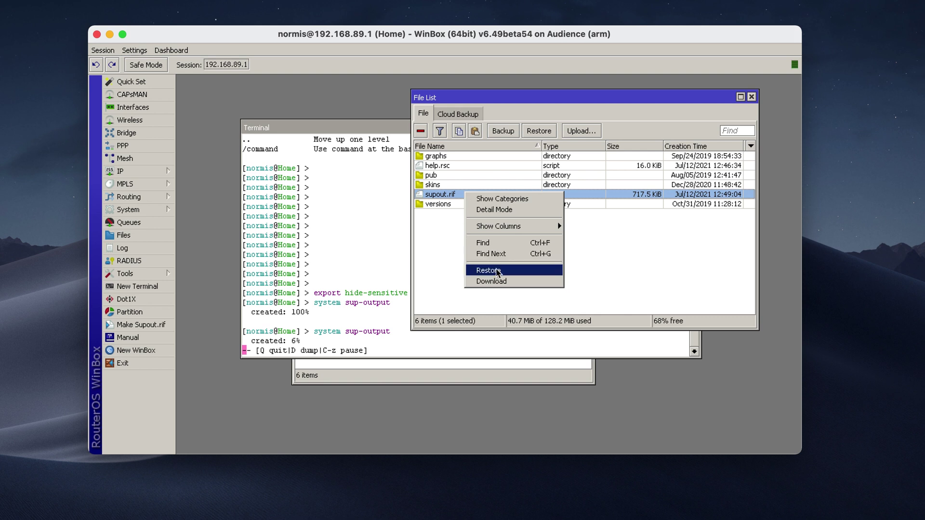
click(507, 283)
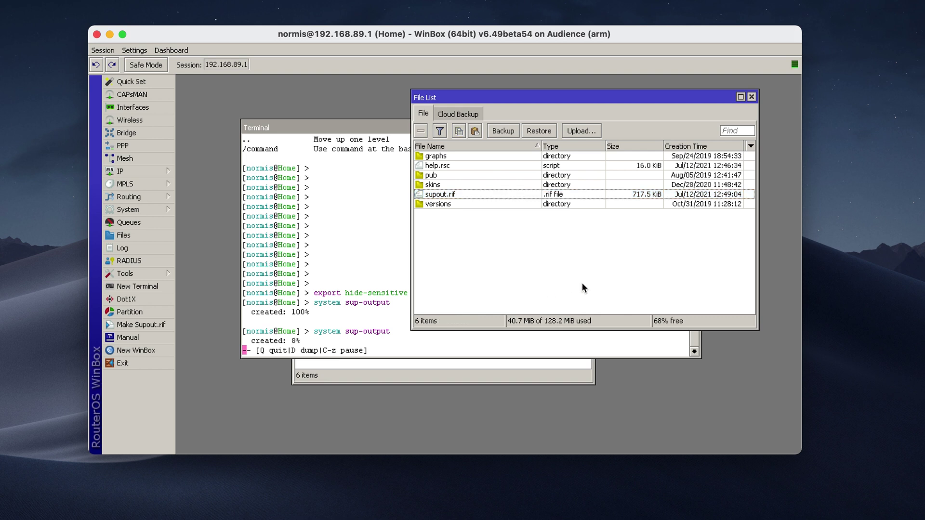
click(751, 97)
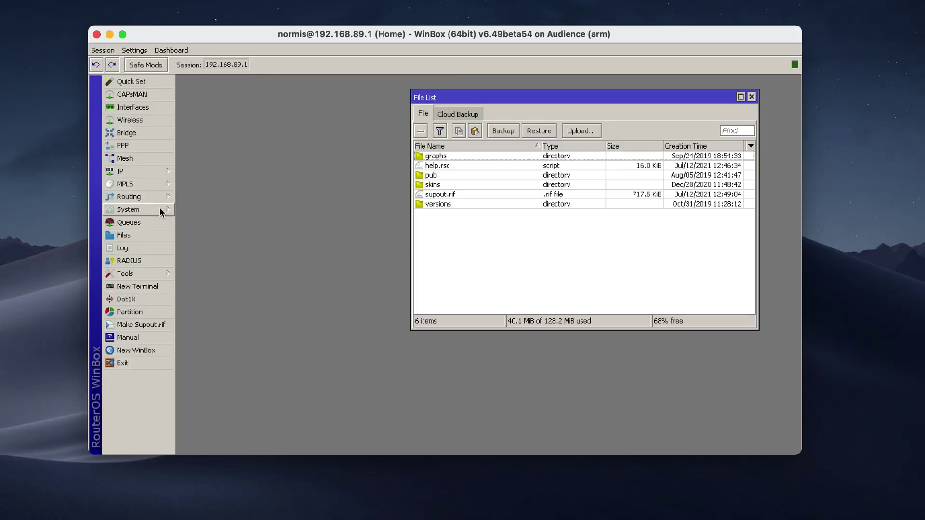
click(160, 207)
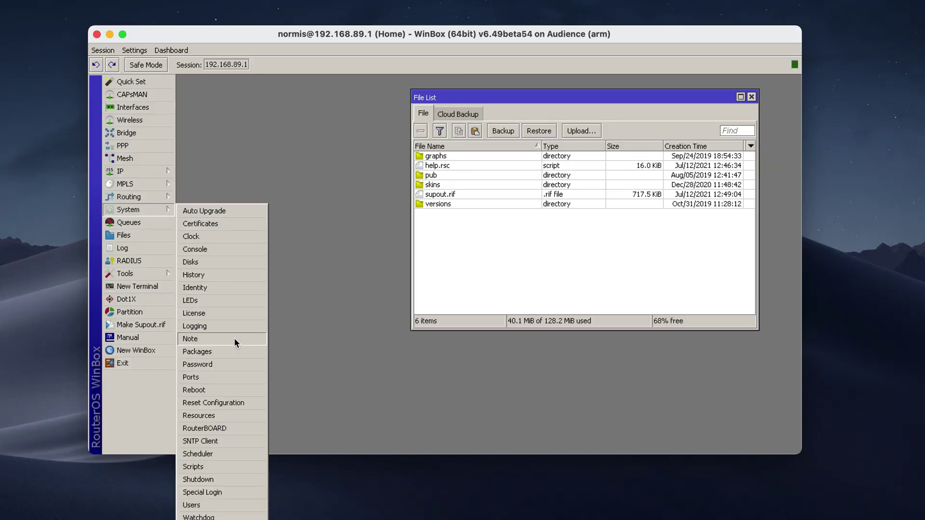
click(236, 402)
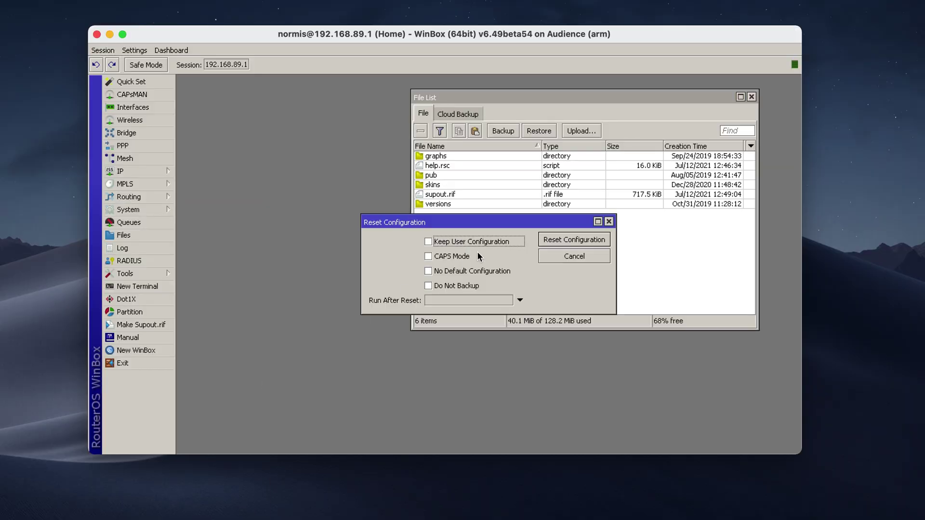
drag(480, 222, 432, 253)
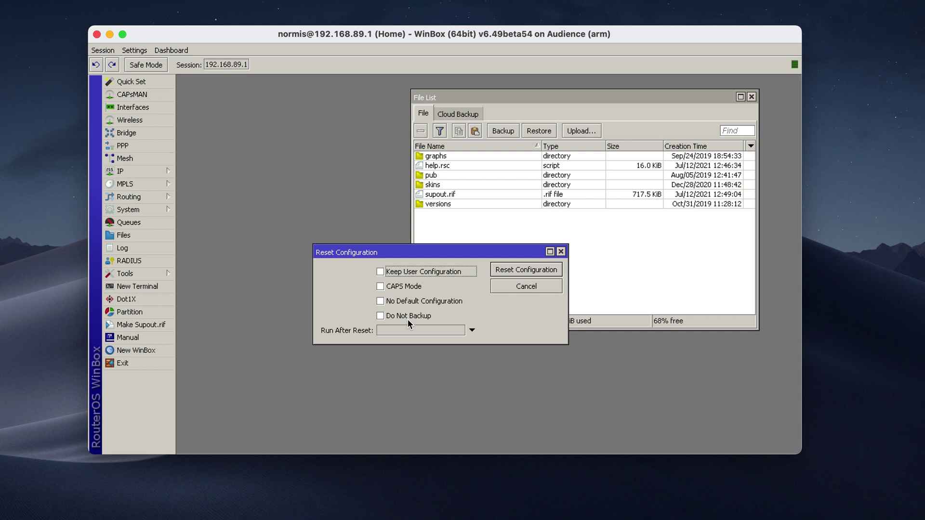
click(381, 301)
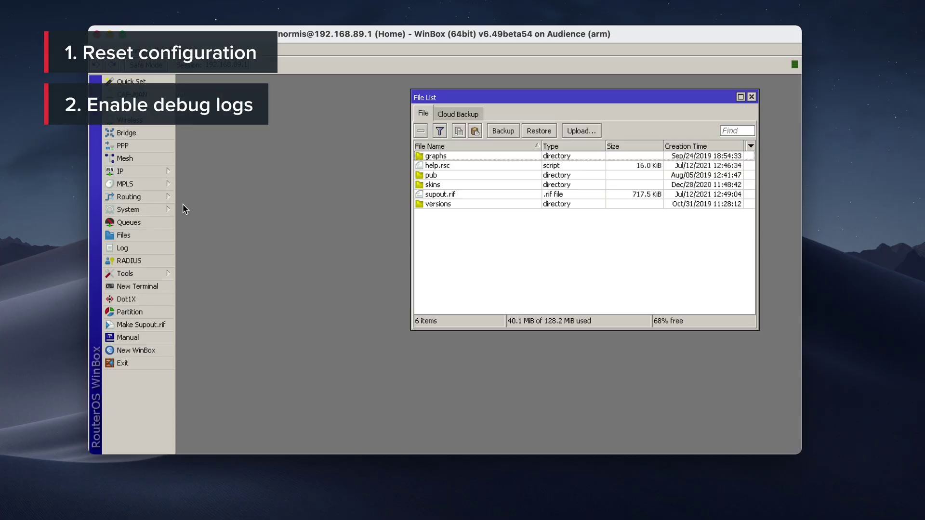
- Reopen System > Logging and inspect the l2tp, debug and wireless, debug rules
click(159, 196)
click(162, 209)
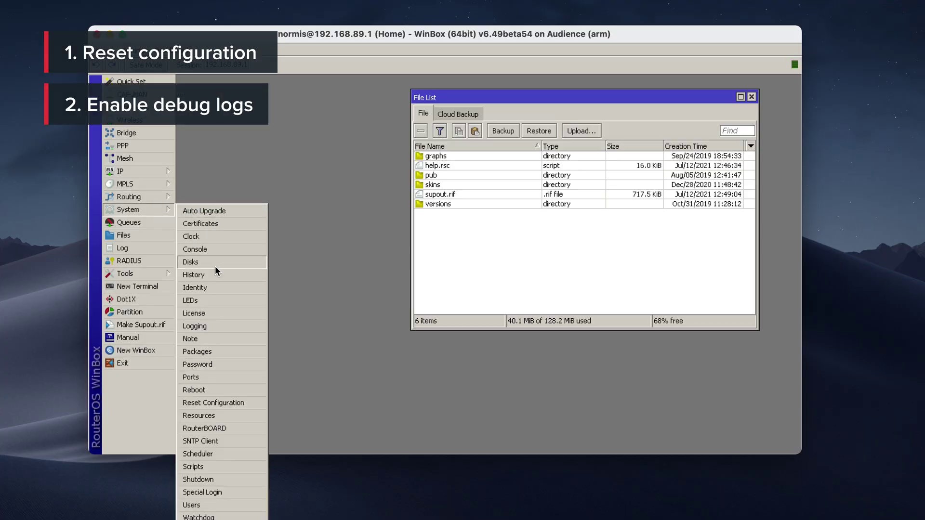
click(231, 318)
click(348, 239)
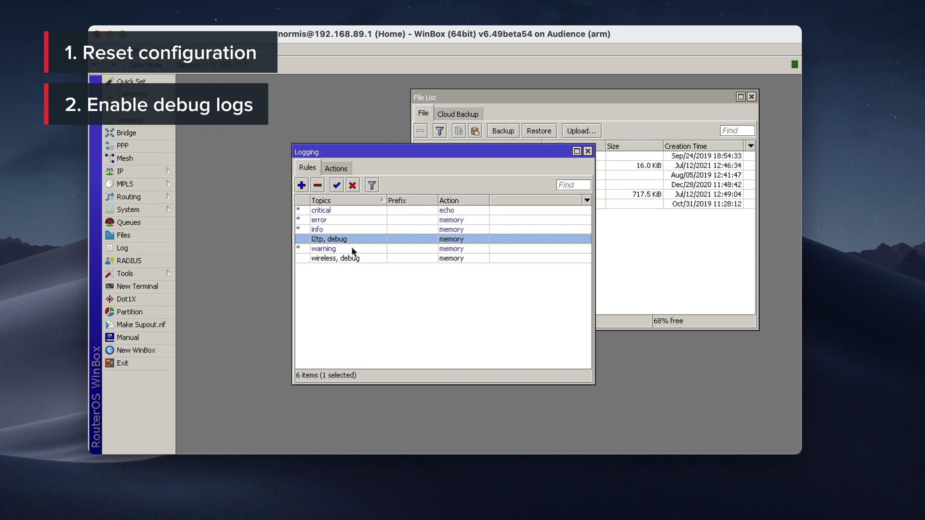
click(358, 259)
click(360, 241)
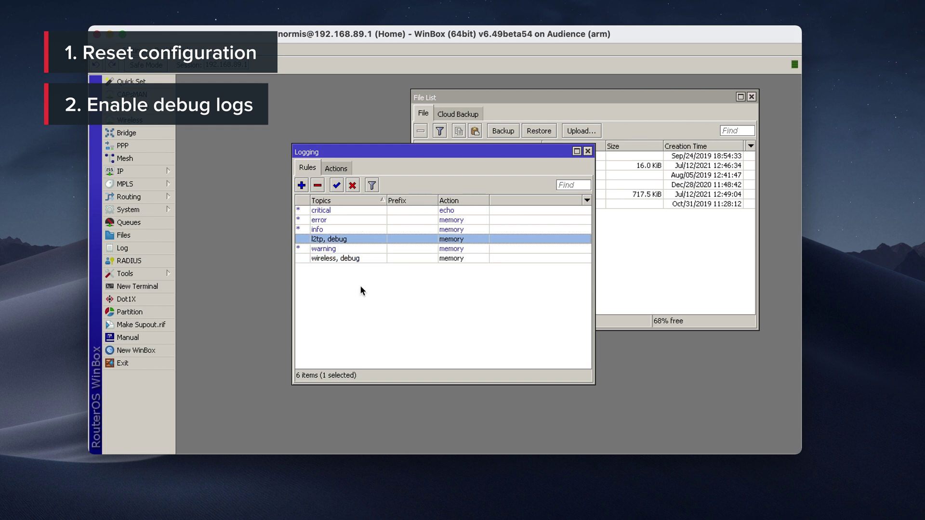